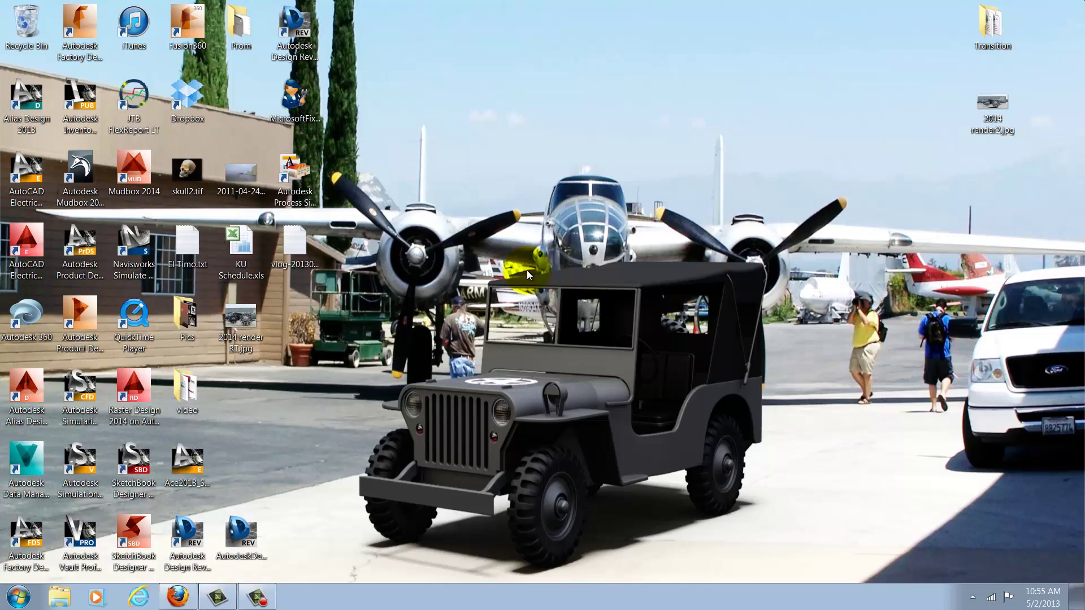
Launch Task Scheduler from Start > All Programs > Autodesk > Autodesk Inventor 2014 > Tools.
left_click(18, 597)
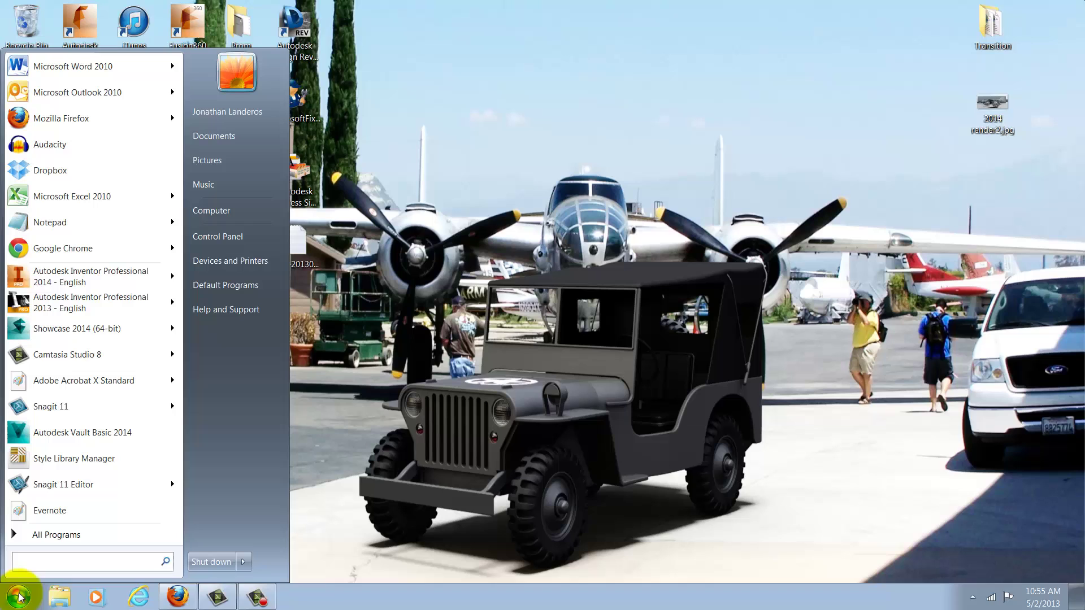
left_click(60, 535)
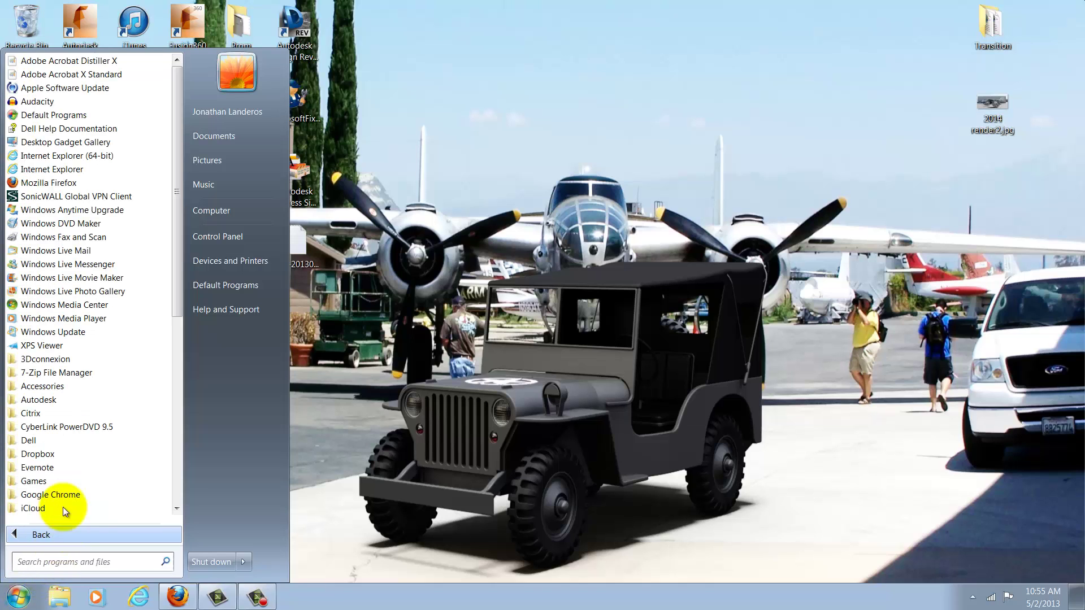
left_click(59, 401)
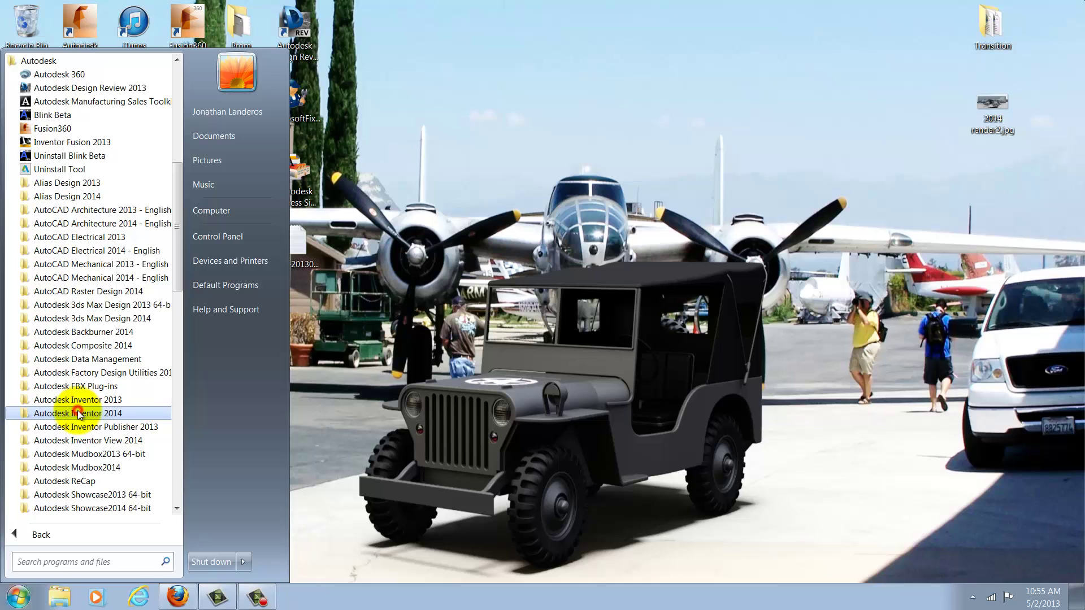
left_click(79, 414)
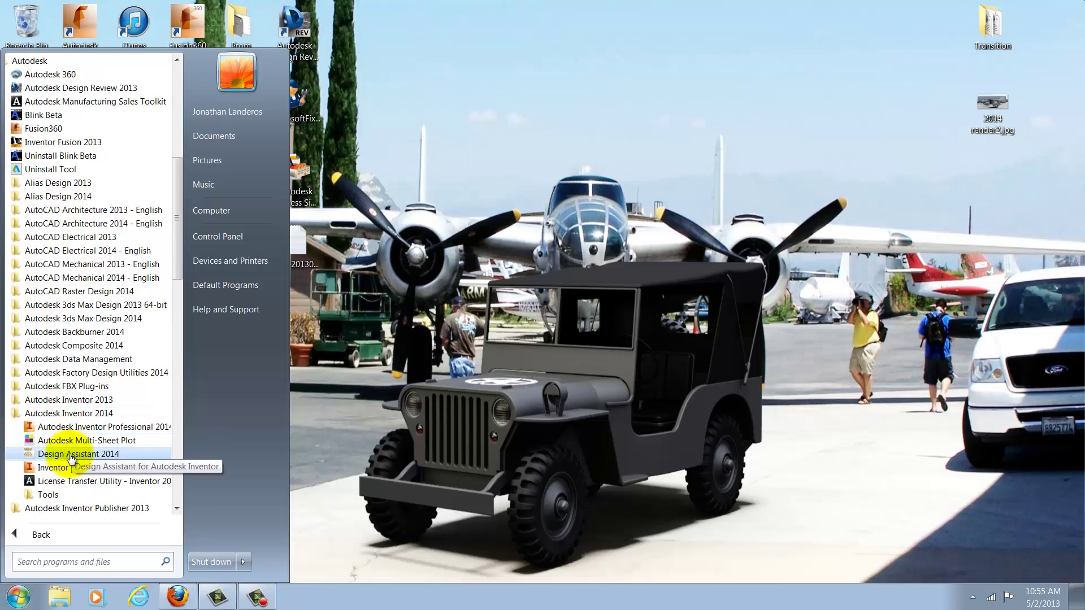
left_click(45, 493)
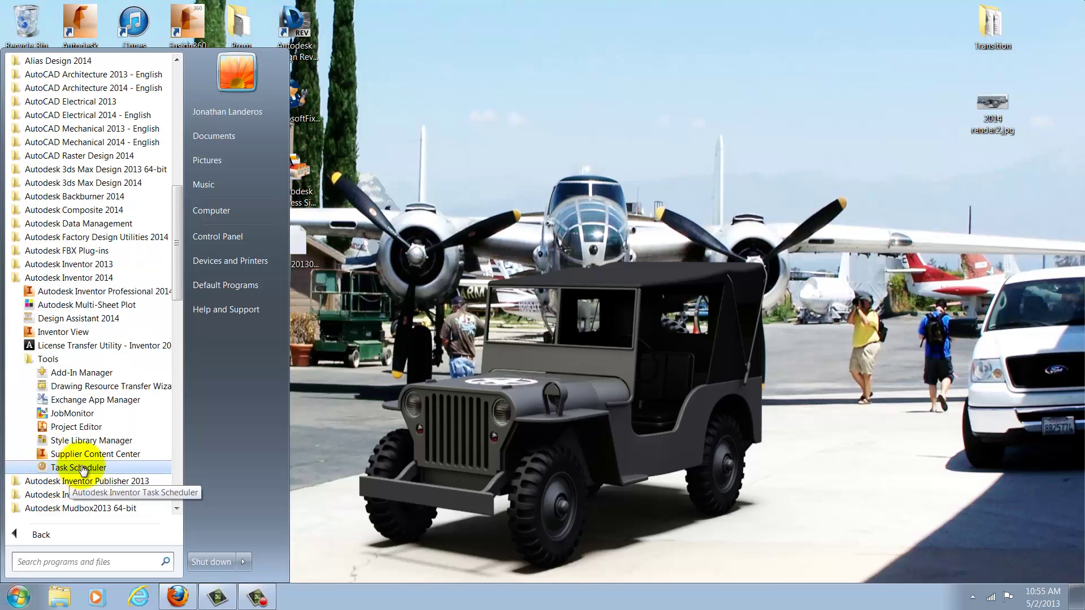
left_click(83, 469)
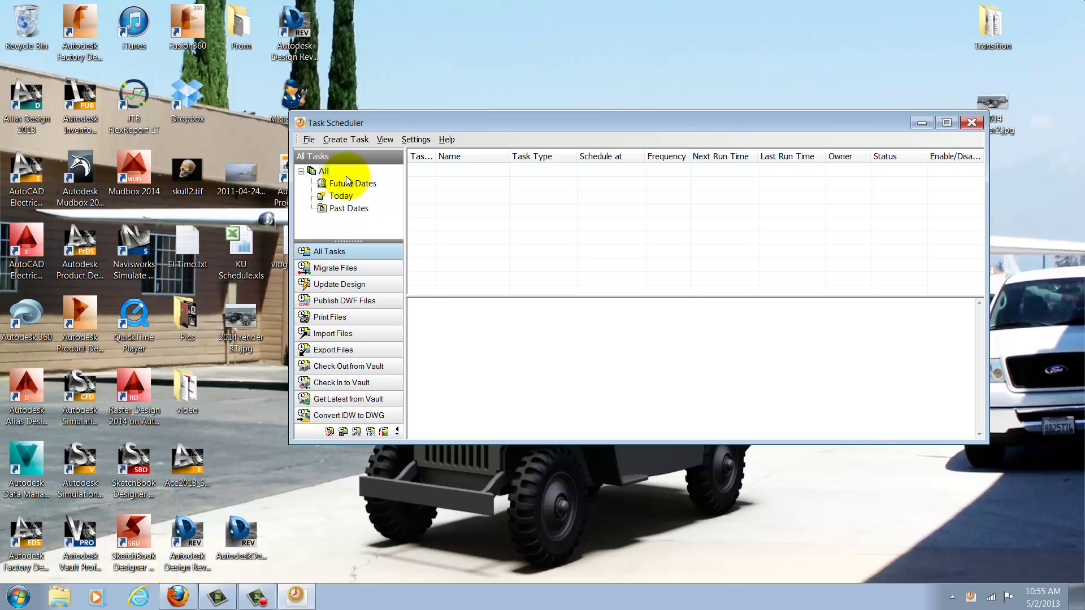
Create a Migrate Files task for the Arduinna 2014 project with Migrate from Vault unchecked.
left_click(348, 140)
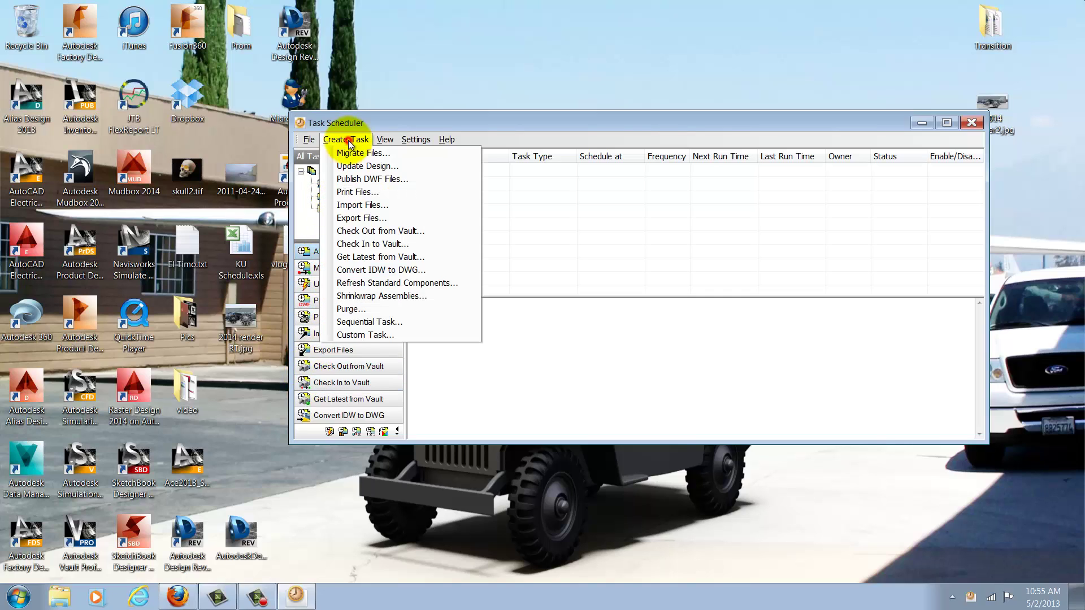
left_click(389, 153)
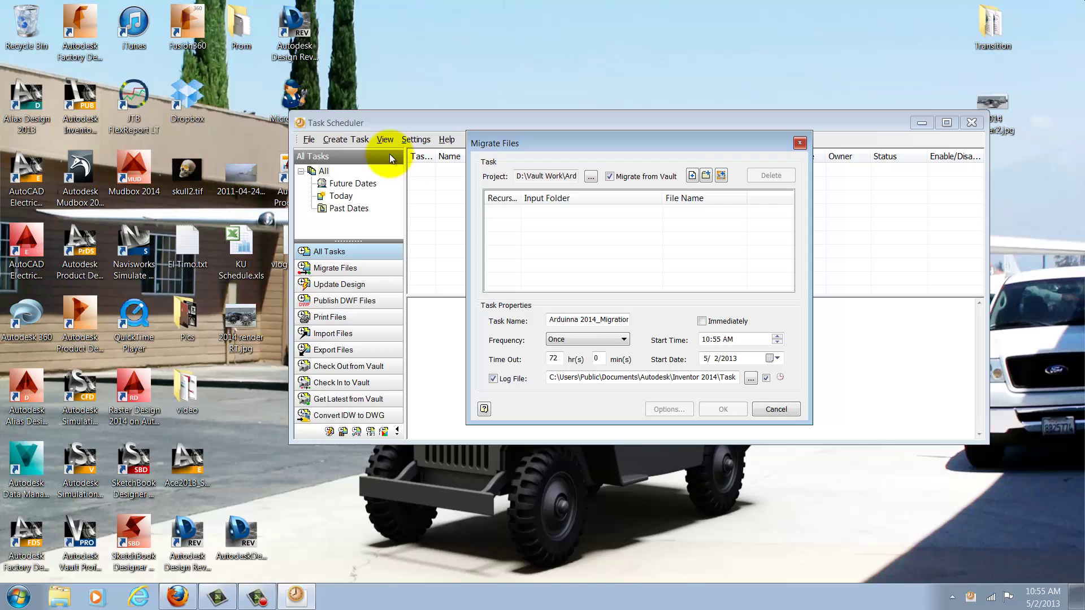
left_click(591, 177)
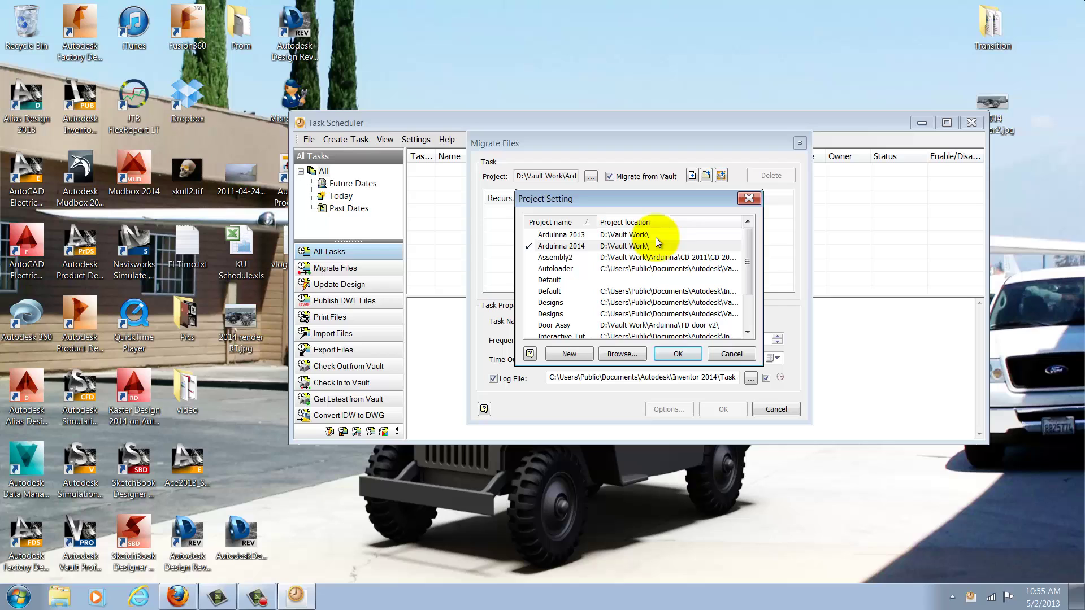
left_click(674, 354)
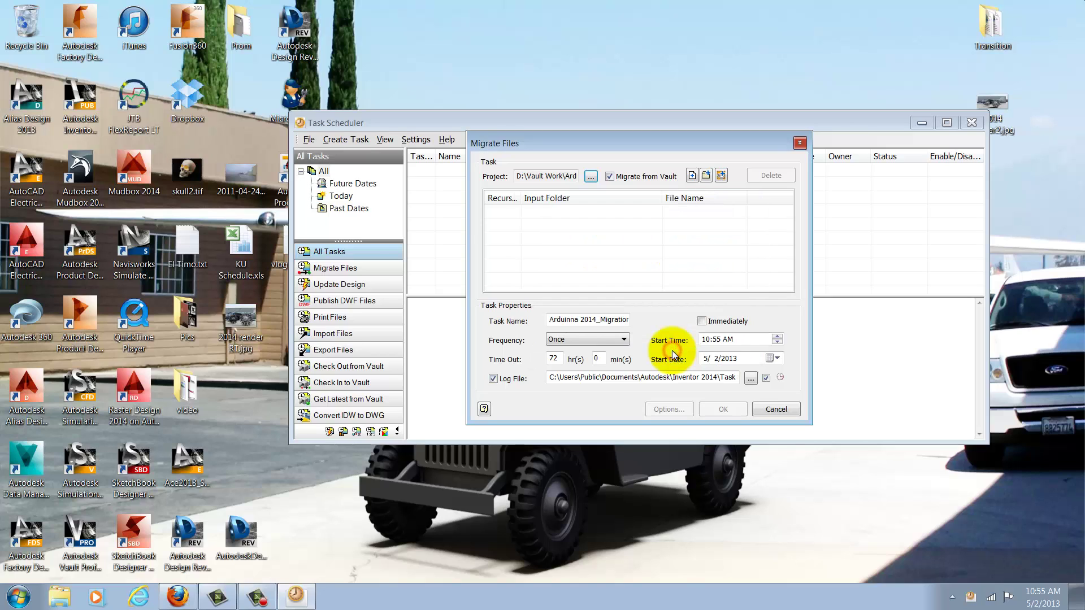
left_click(610, 177)
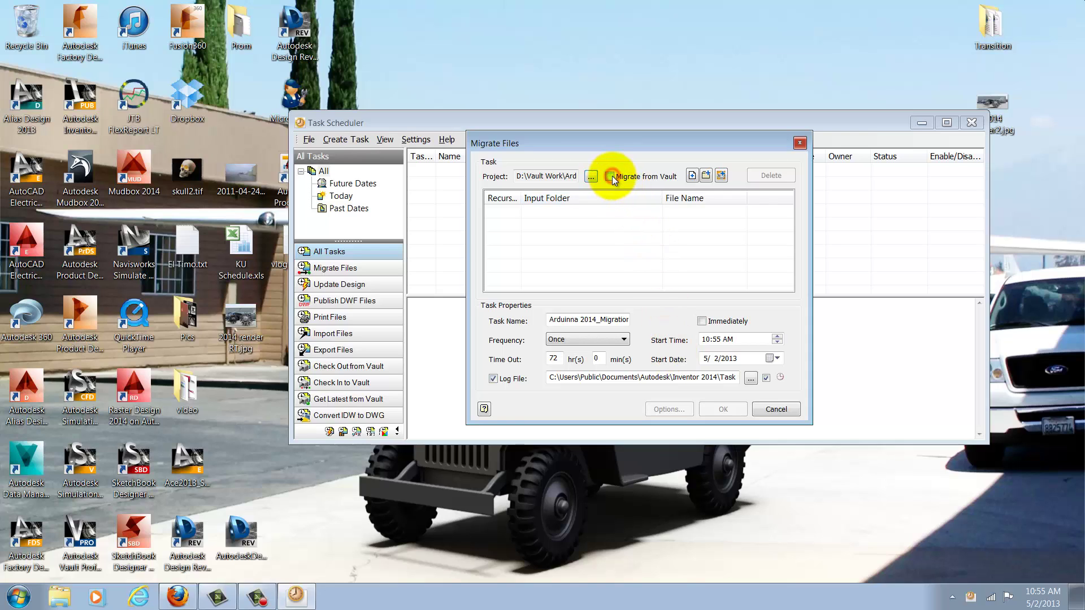
Add the Template folder from D:\Vault Work\UtilityFolder 2014 as the input folder.
left_click(707, 176)
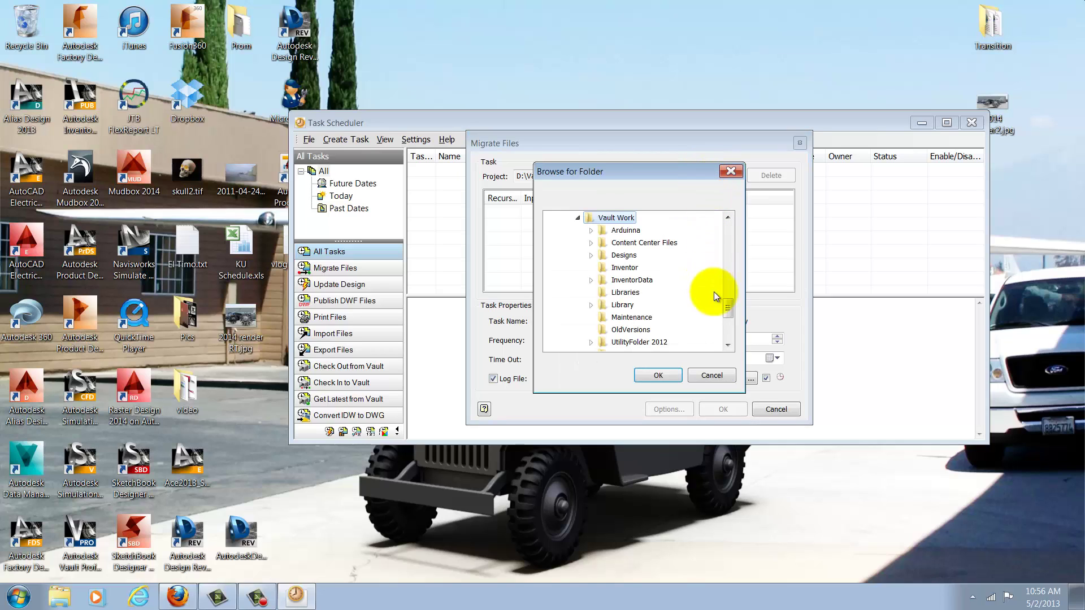
left_click_drag(729, 312, 730, 316)
left_click(590, 317)
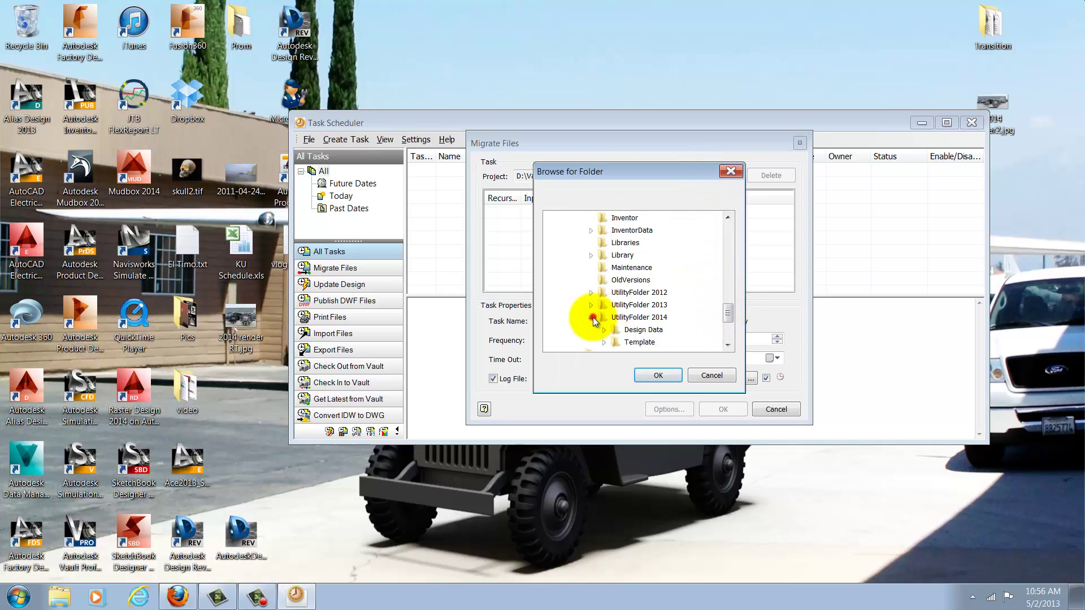
left_click(640, 342)
left_click(656, 373)
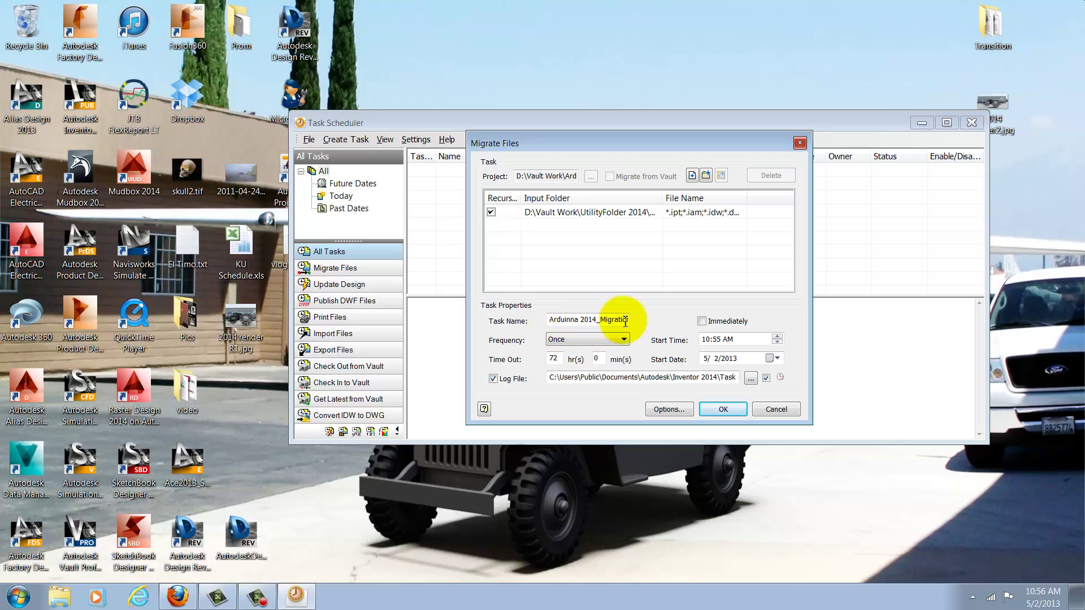
Schedule the task to run Once, Immediately, with Log File turned off, then open Migration Options.
left_click_drag(550, 320, 659, 319)
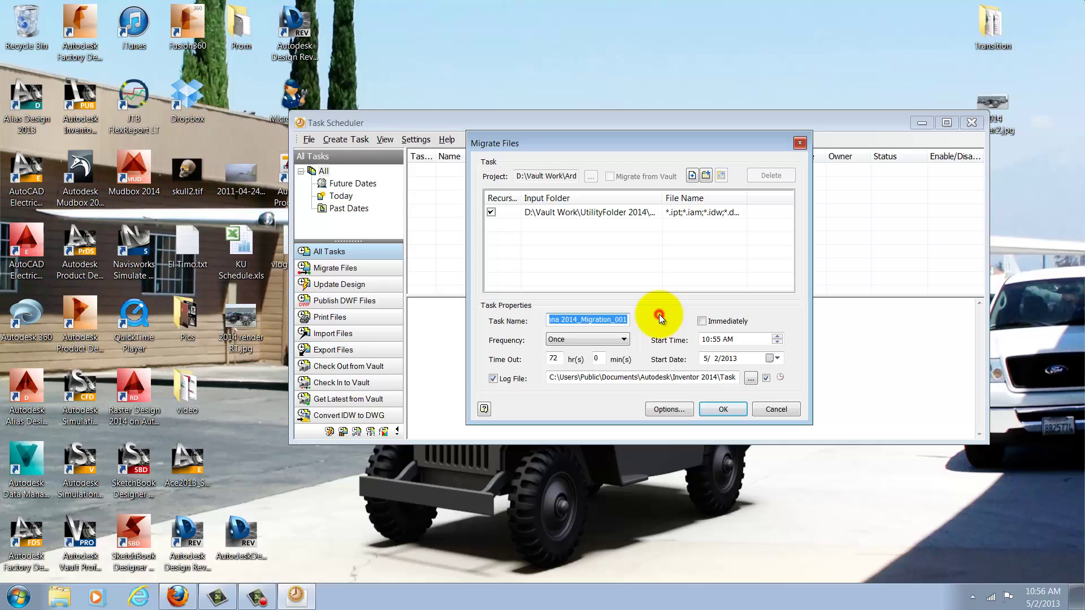
left_click(624, 339)
left_click(628, 341)
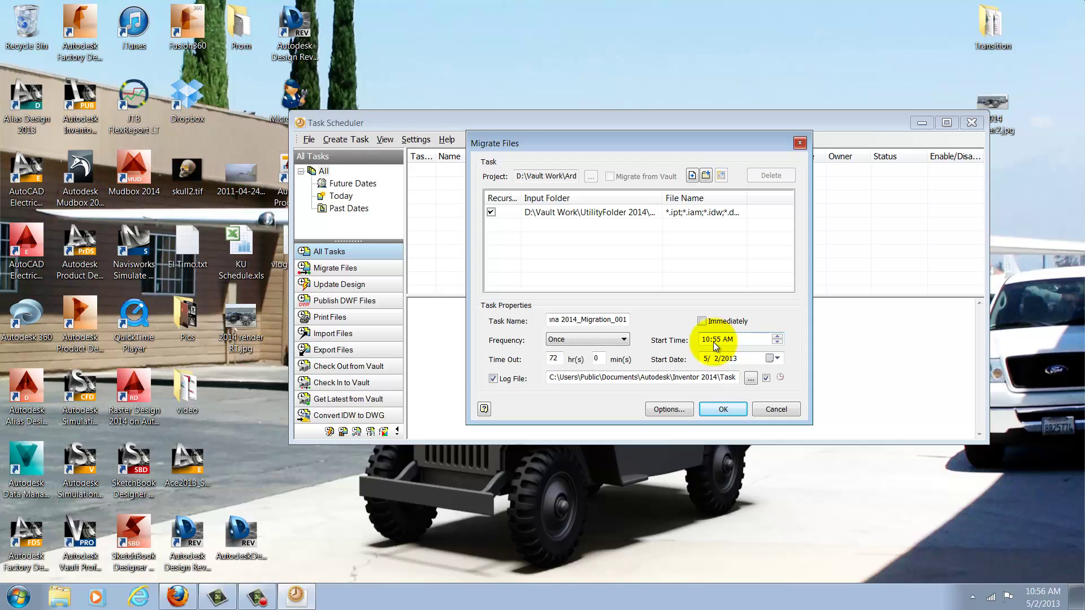
left_click(704, 323)
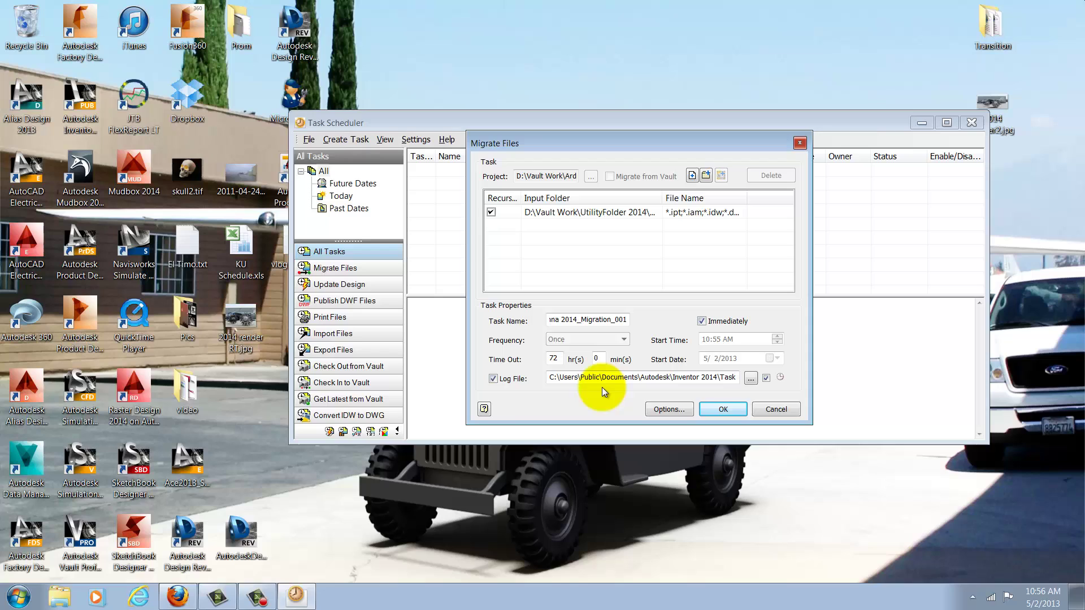
left_click(495, 379)
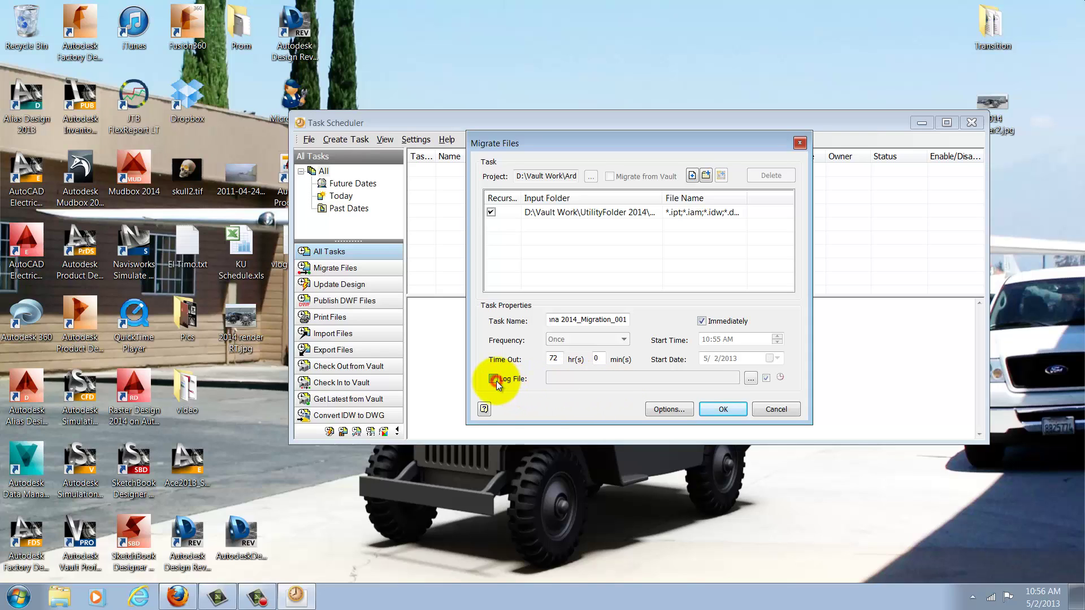
left_click(655, 414)
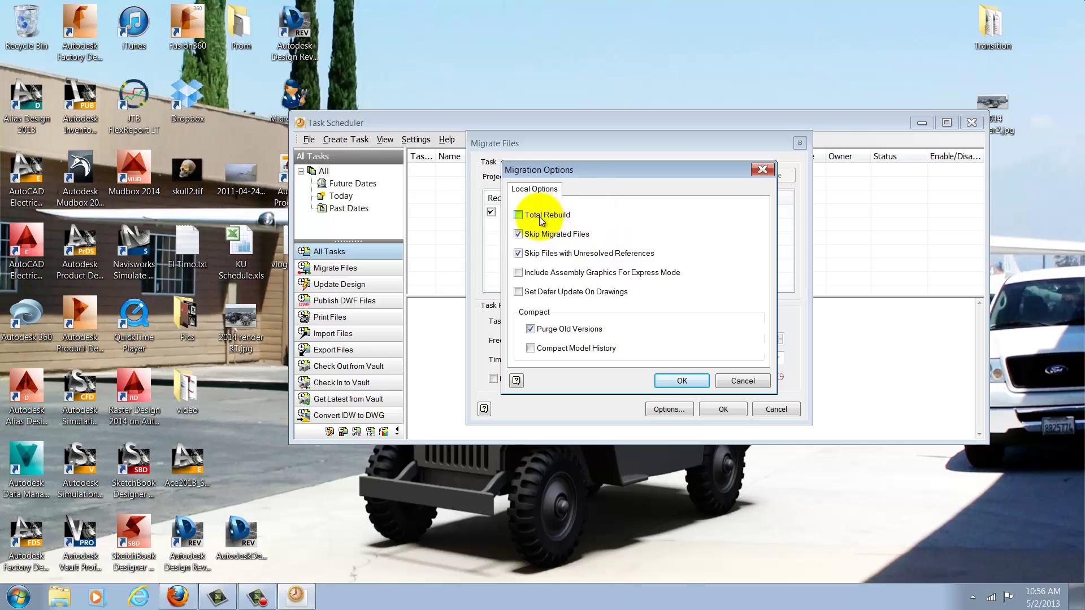
Check Total Rebuild in Migration Options and confirm with OK.
left_click(539, 216)
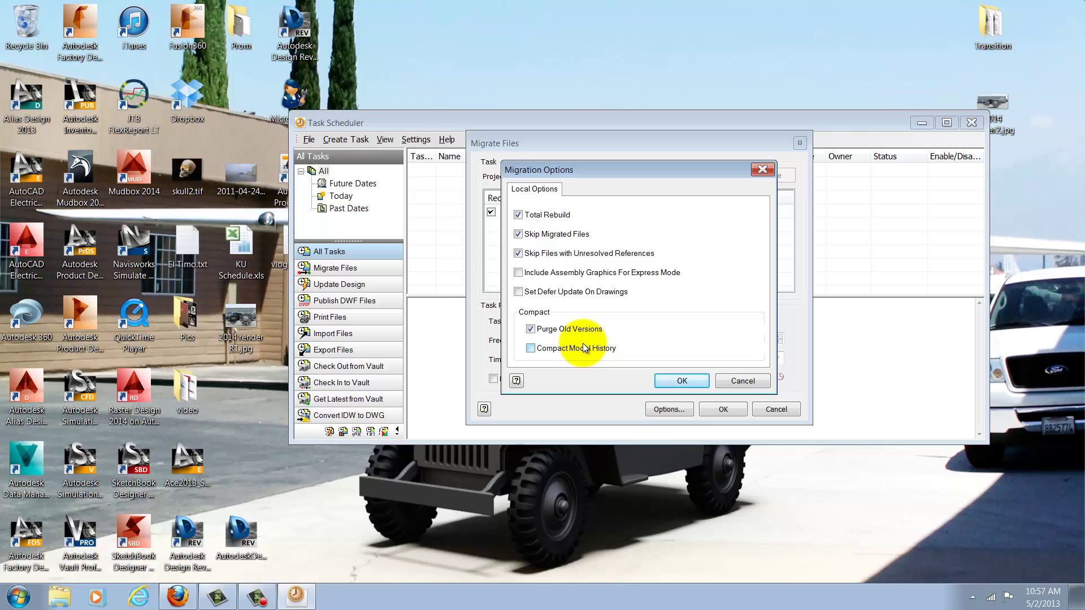
left_click(683, 381)
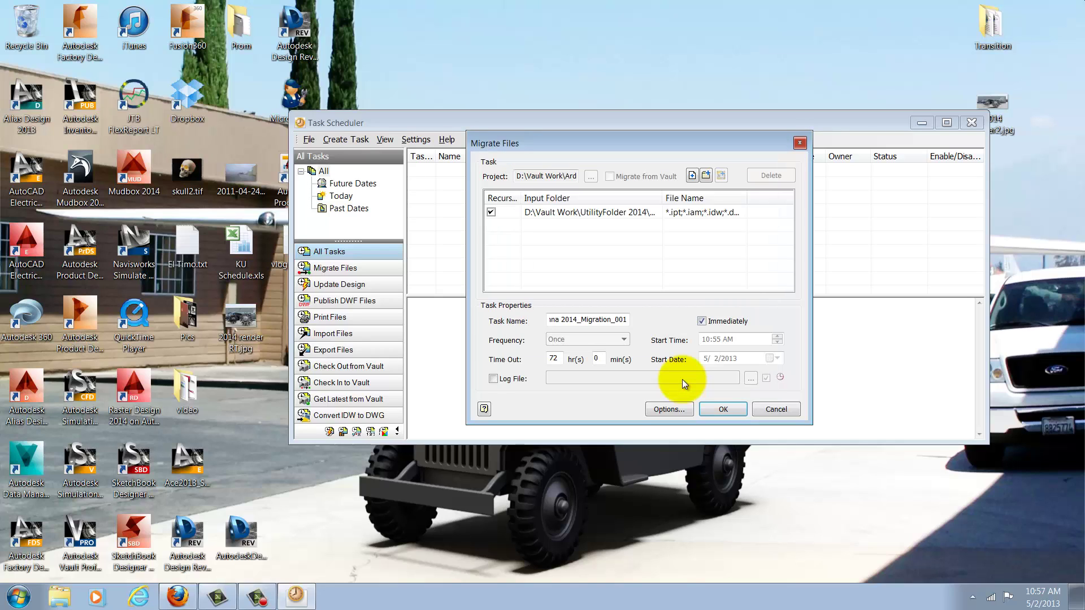
Save and run the Arduinna 2014_Migration_001 task until its status reads Task Completed.
left_click(715, 408)
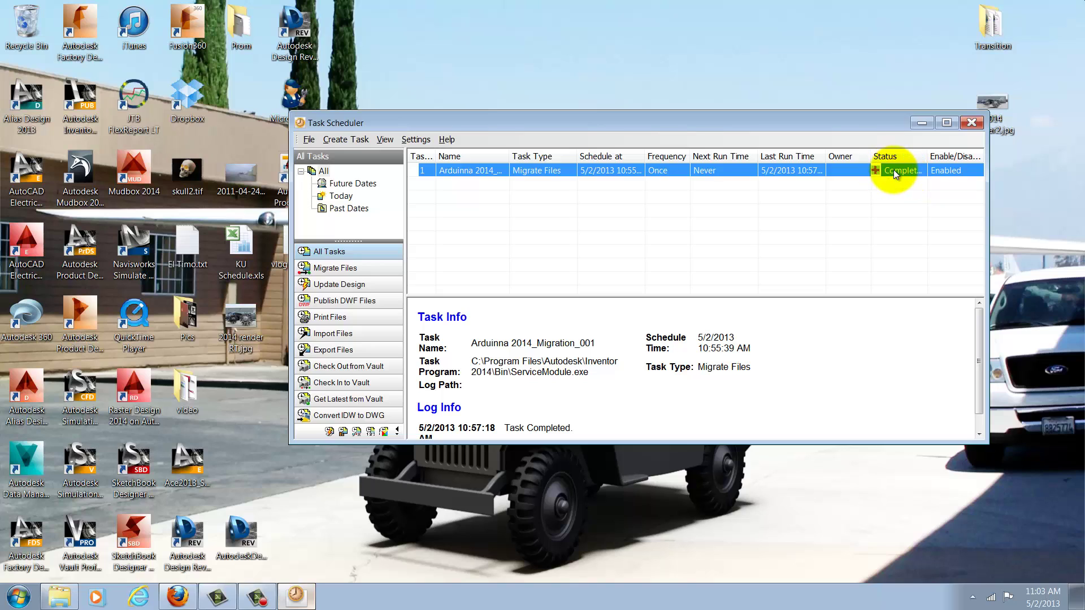
Generate a Task Report for Arduinna 2014_Migration_001, saving it to the Desktop.
right_click(631, 169)
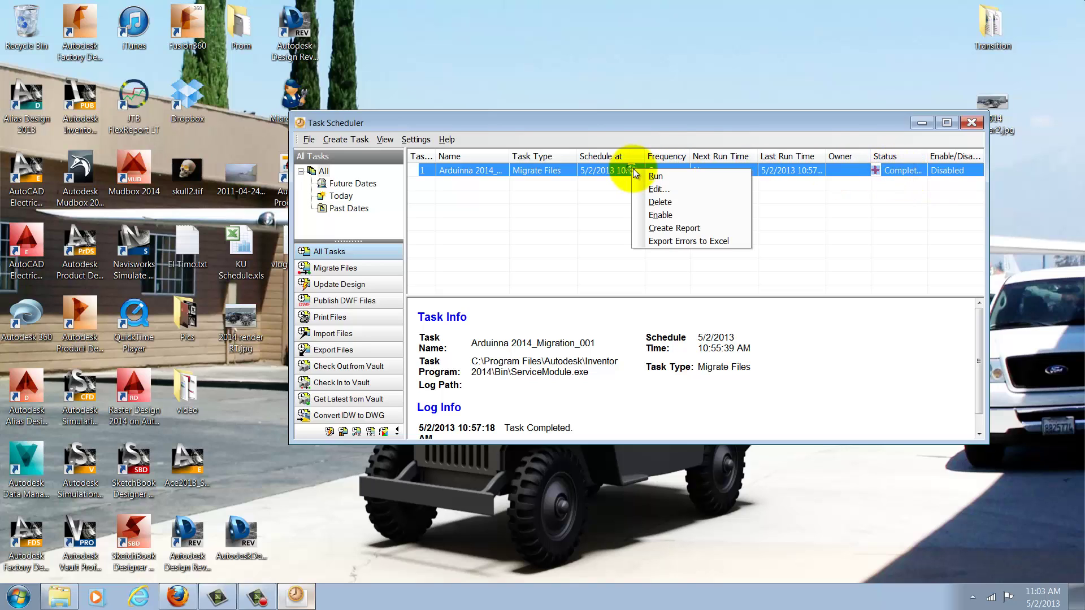
left_click(669, 229)
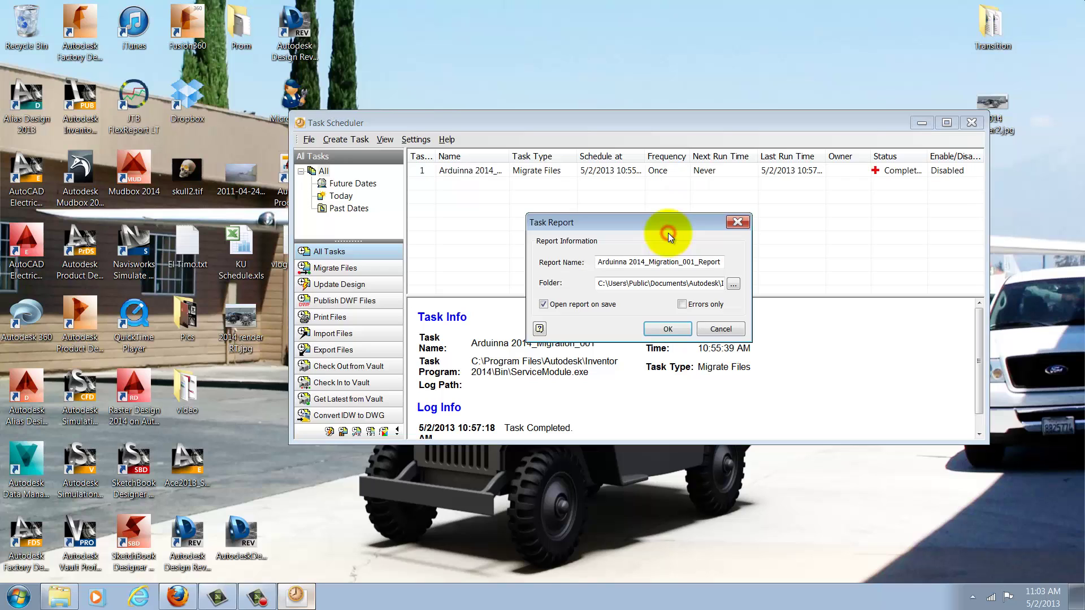
left_click(728, 282)
left_click_drag(728, 286, 722, 199)
left_click(572, 217)
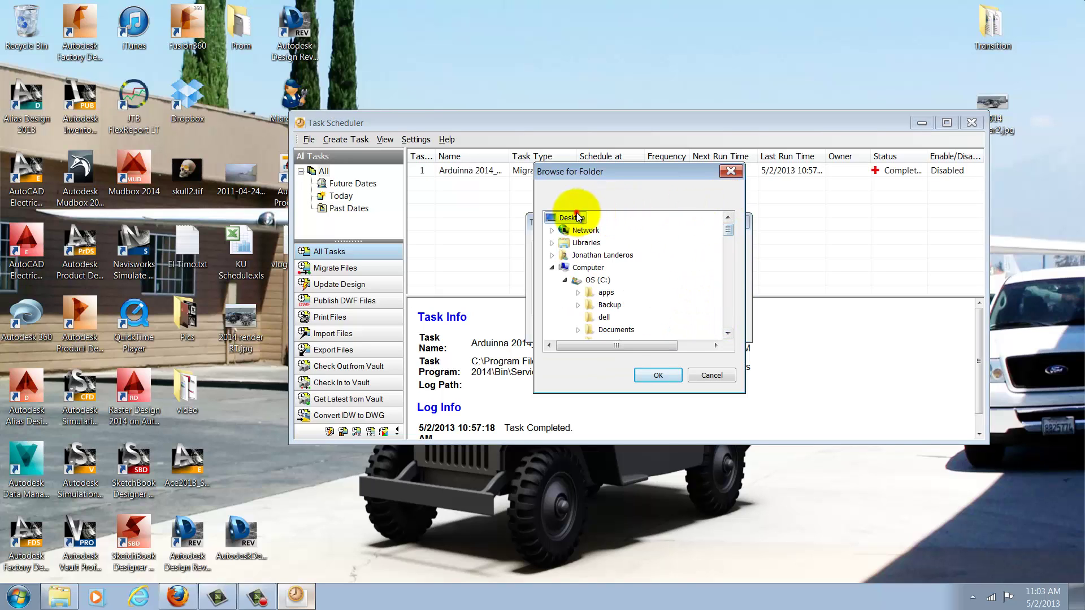
left_click(649, 367)
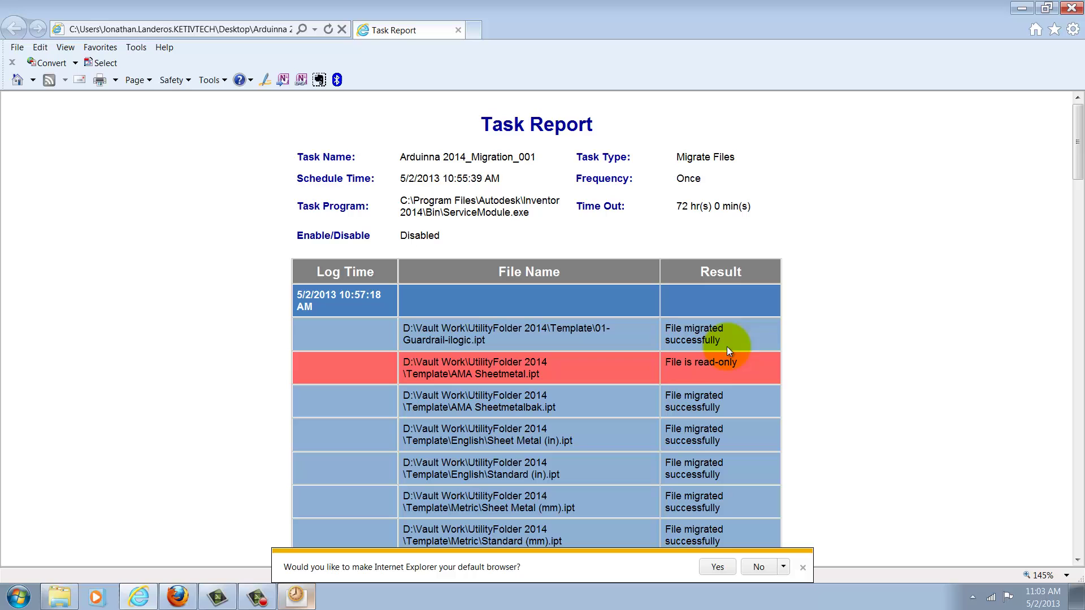
Review the report's migrated and read-only files, then bring up the Template folder in Windows Explorer.
scroll(713, 407, "down", 3)
scroll(713, 394, "up", 2)
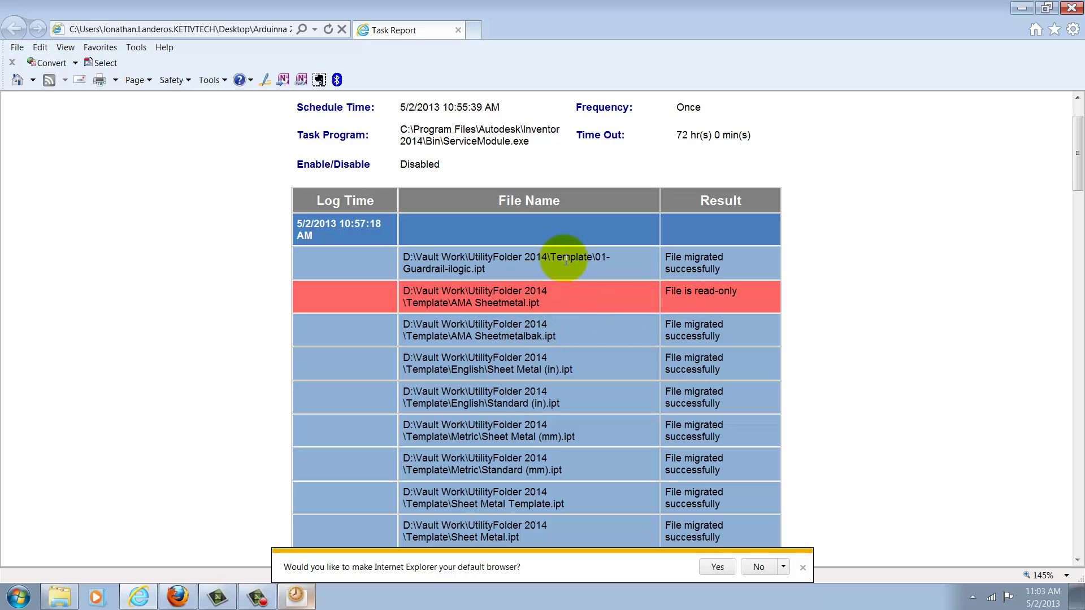
left_click(59, 597)
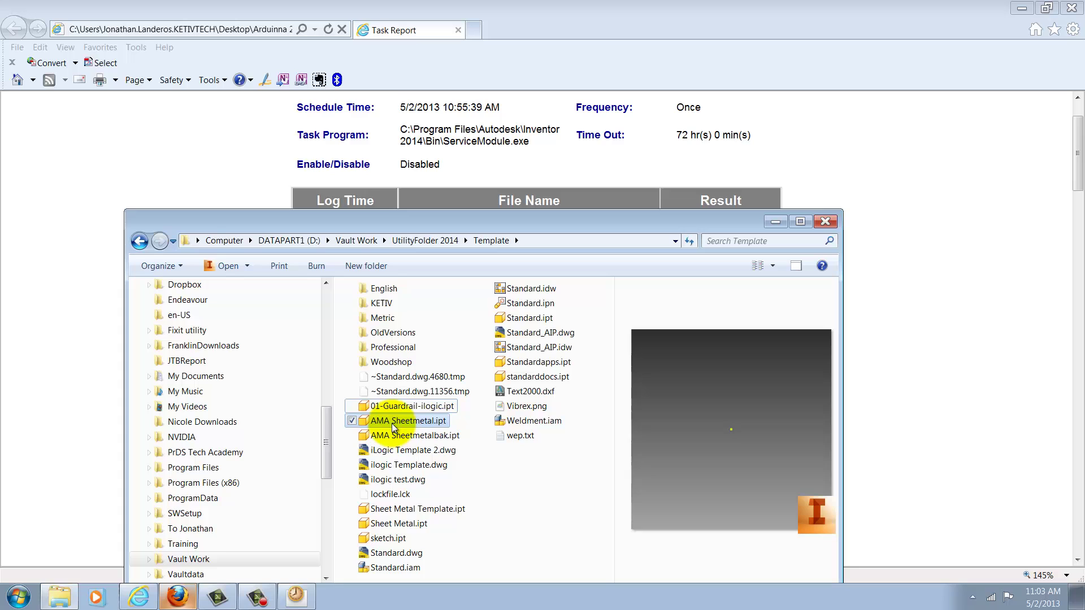
Uncheck Read-only in AMA Sheetmetal.ipt's Properties and apply with OK.
right_click(392, 425)
left_click(351, 415)
left_click(333, 395)
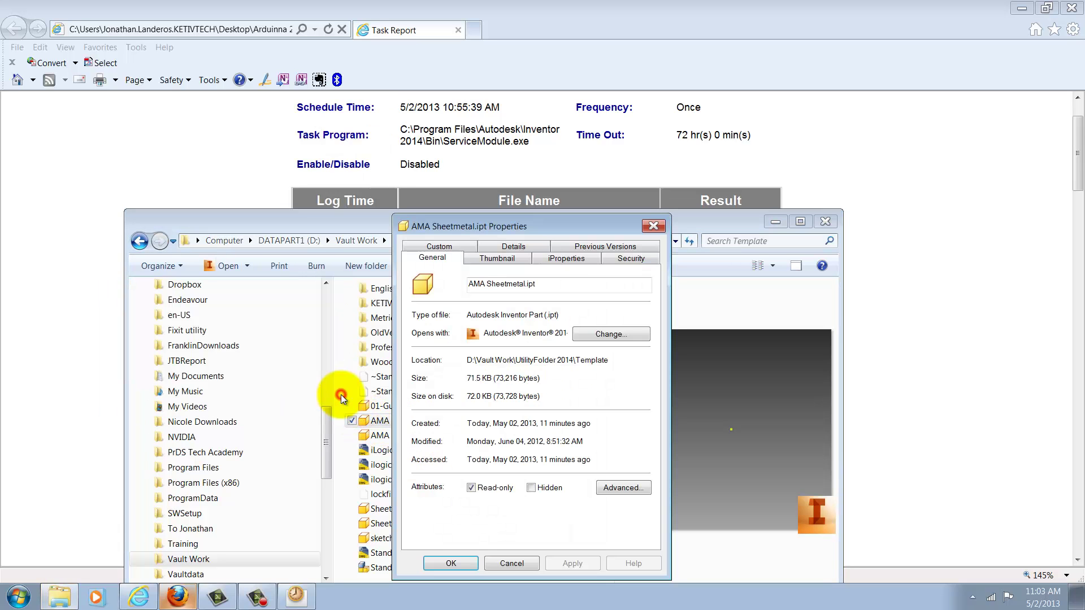
left_click(470, 487)
left_click(450, 563)
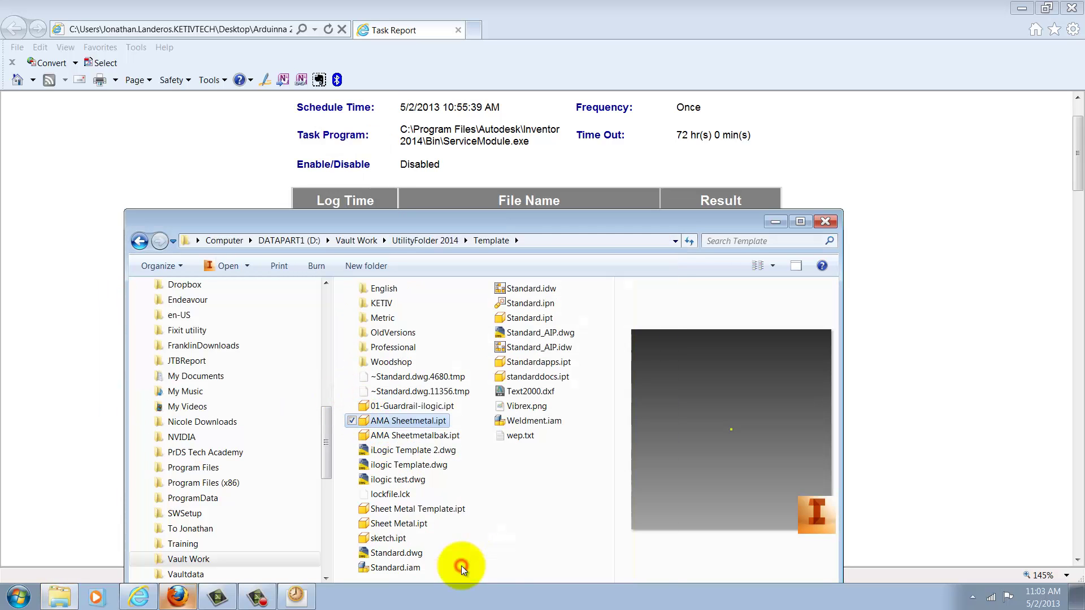